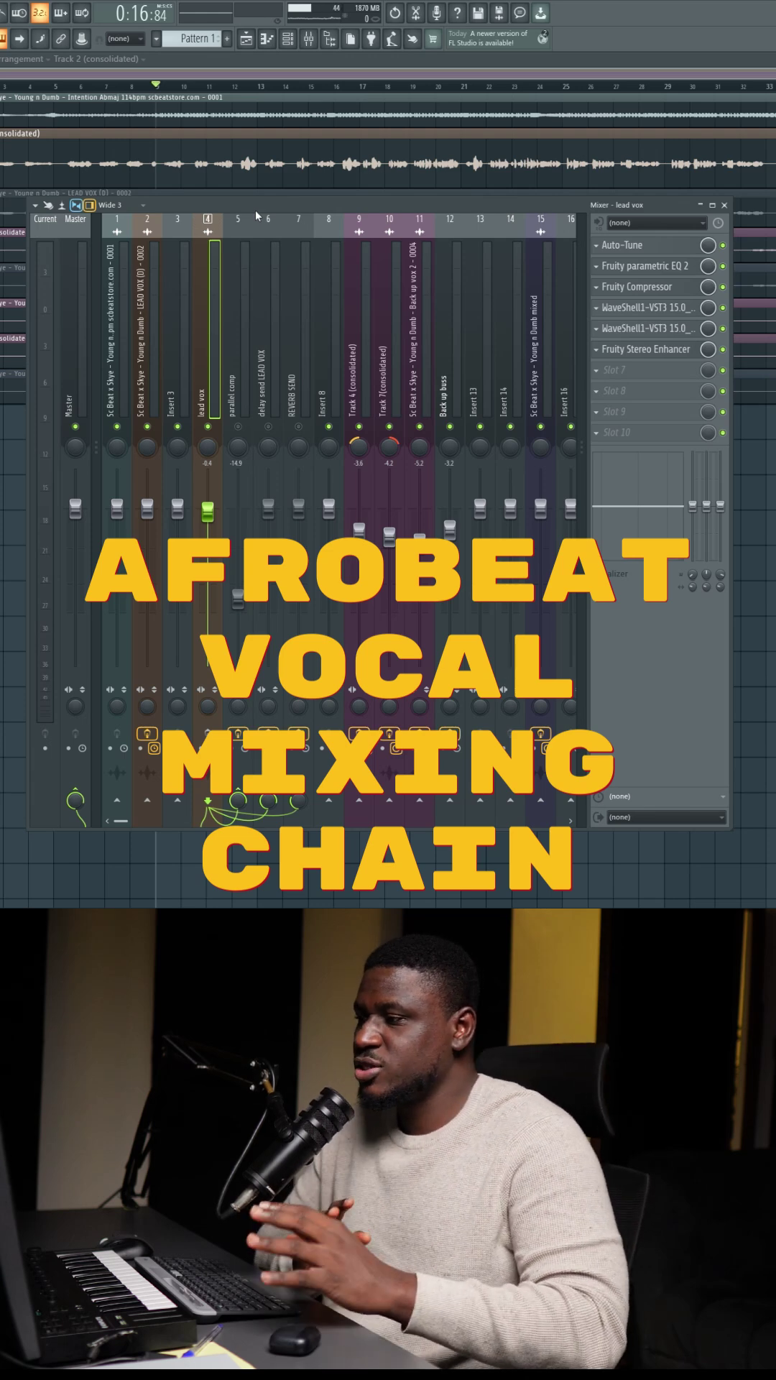
Play the beat from the start marker while watching the lead vox insert meters
key("space")
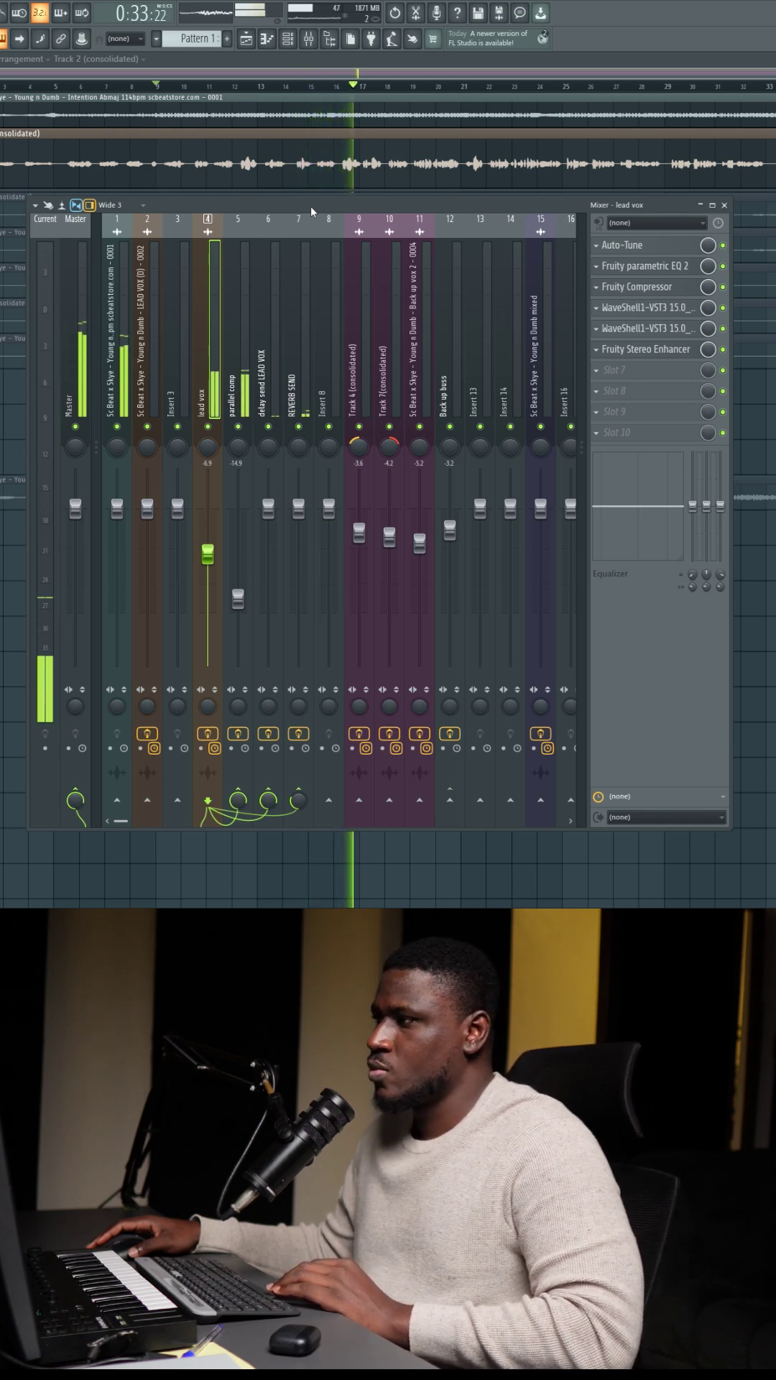
Stop playback, view the lead vox Auto-Tune, then show its Fruity Parametric EQ 2 low-cut curve
key("space")
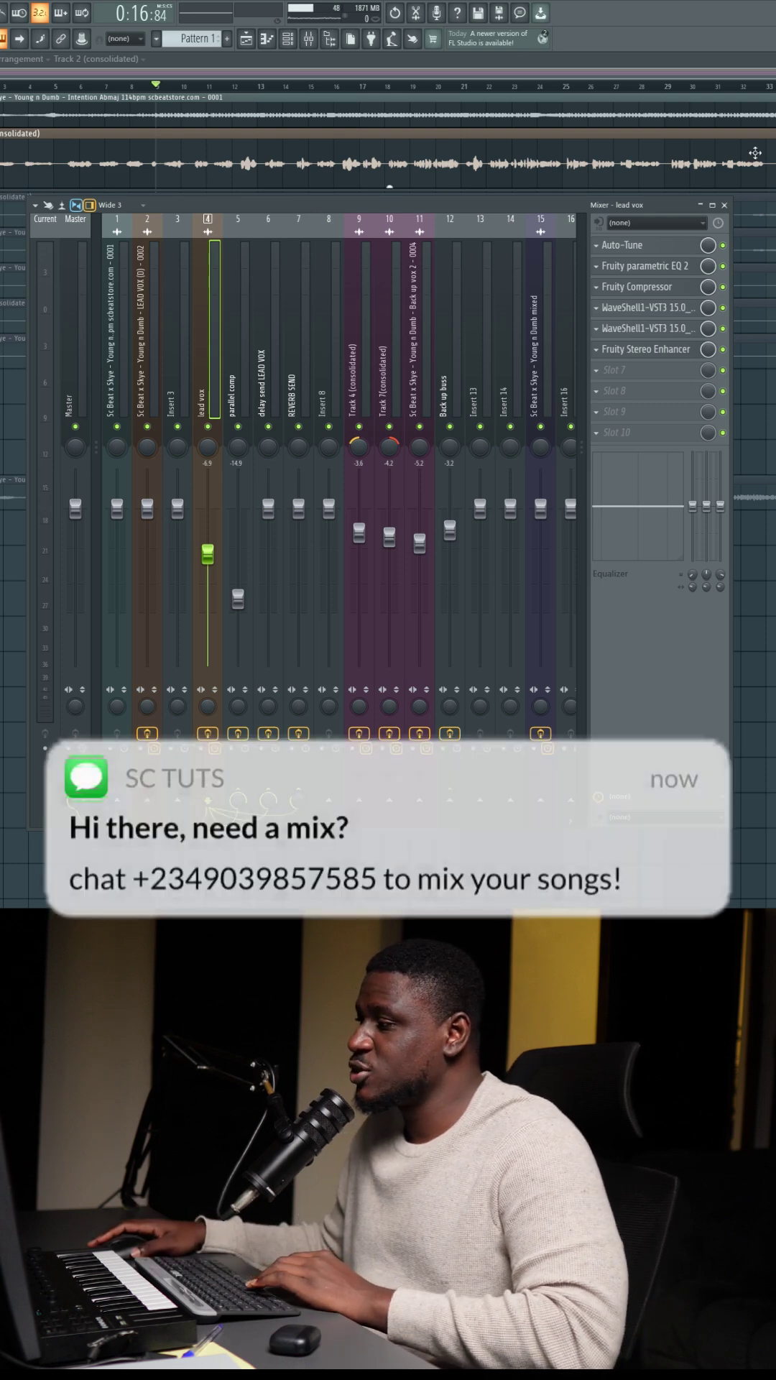
left_click(631, 244)
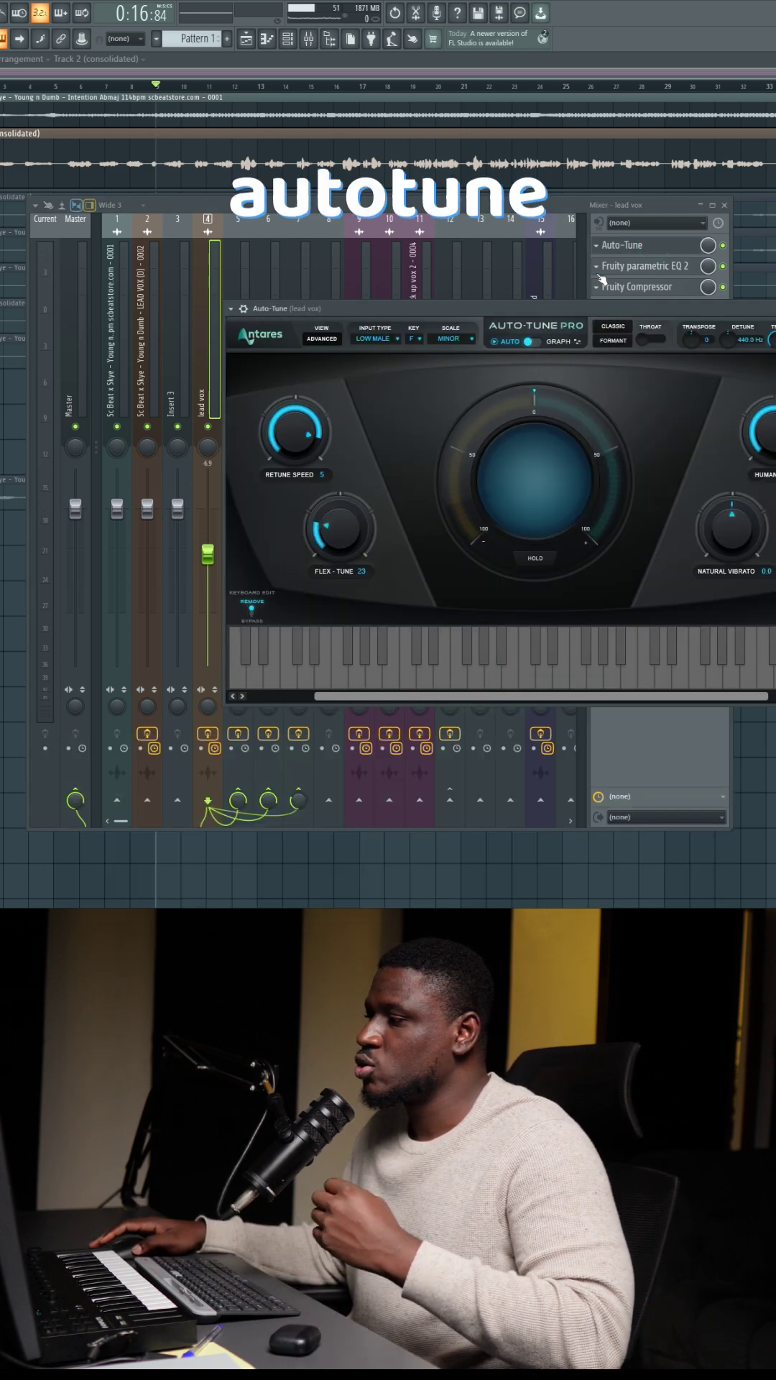
left_click_drag(558, 310, 470, 306)
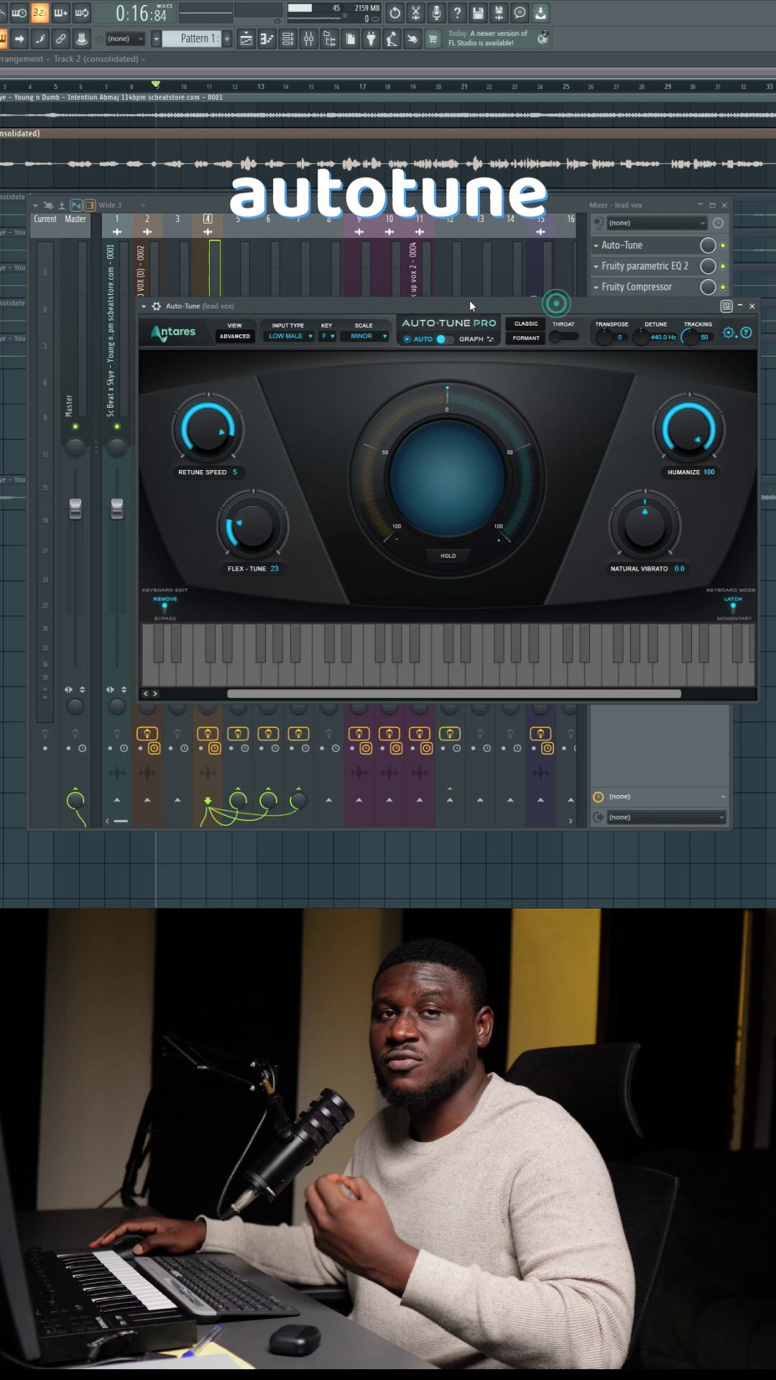
left_click(636, 266)
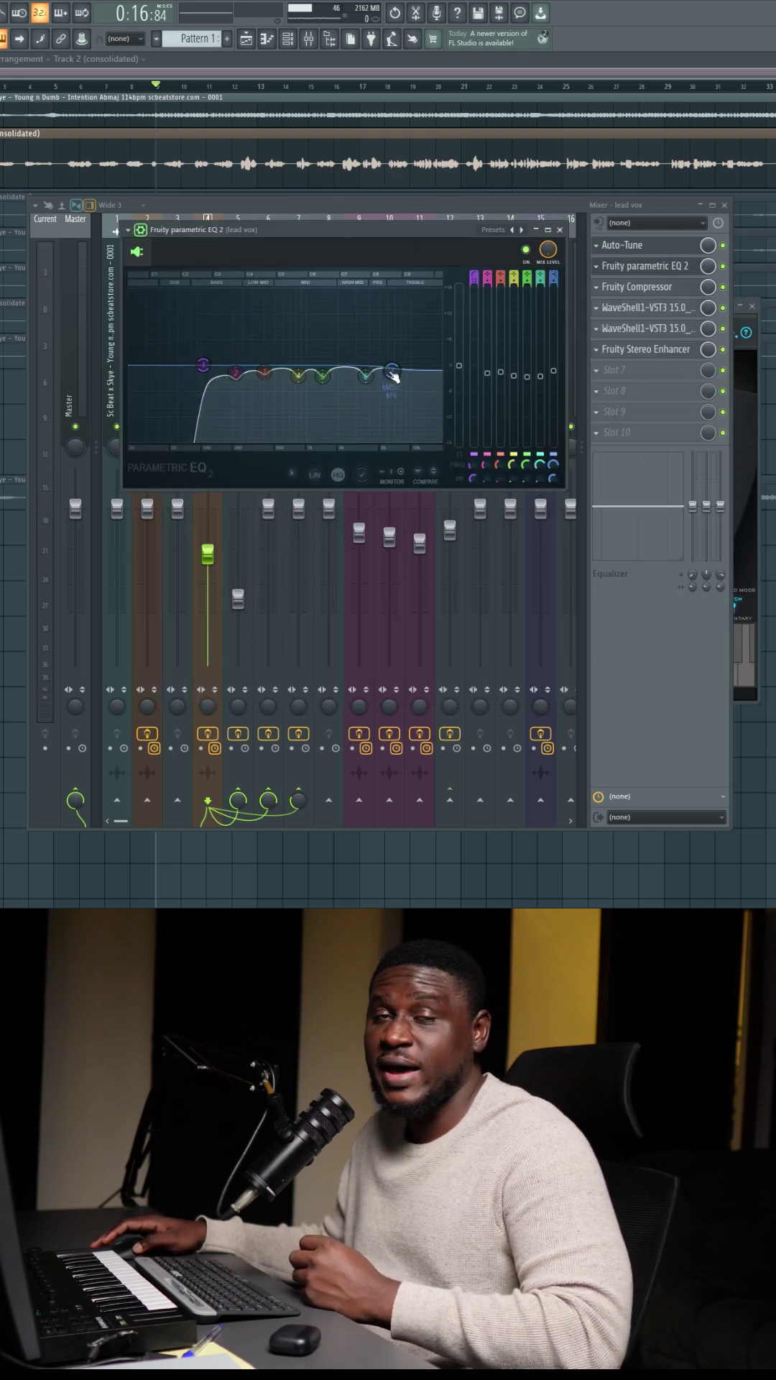
Close the Fruity Parametric EQ 2 window to reveal the lead vox Fruity Compressor
left_click(560, 230)
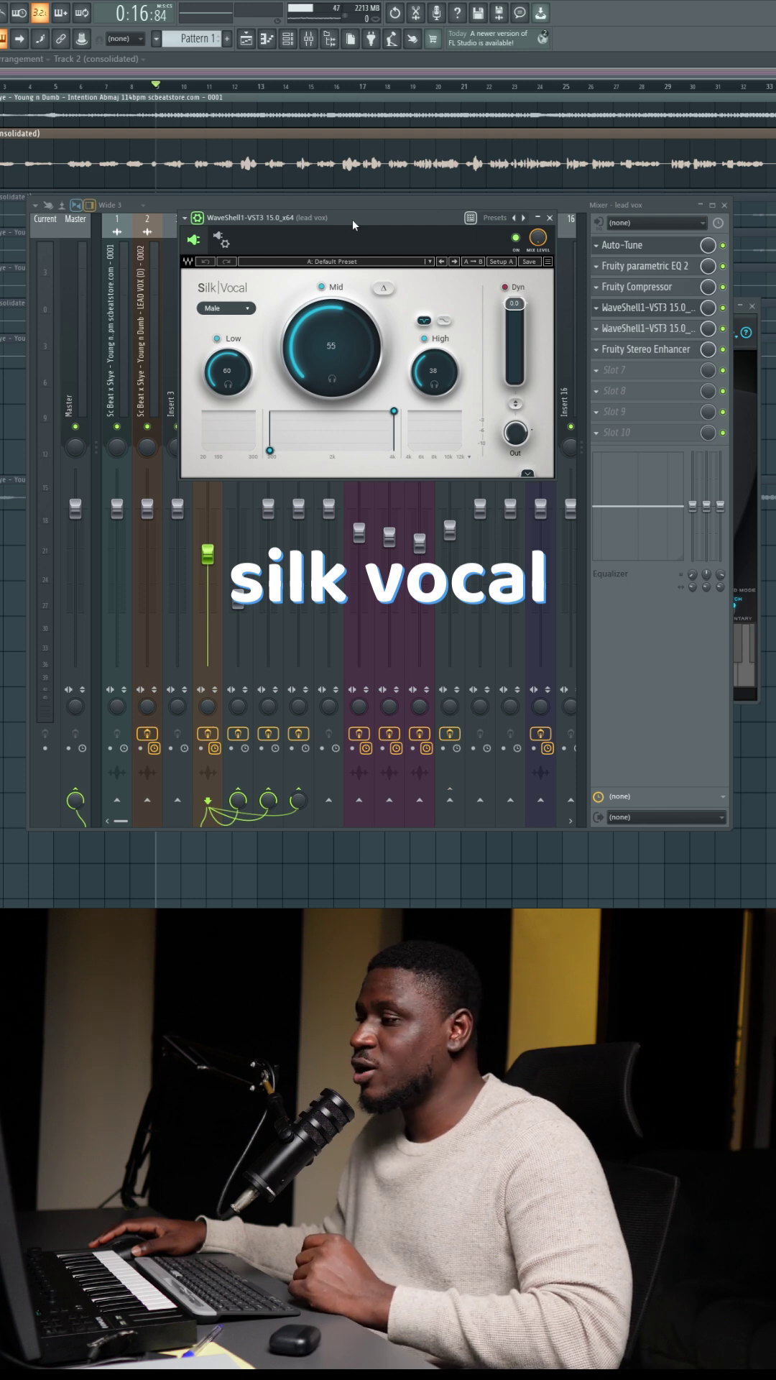
Close the Silk Vocal window and bring up the CLA-2A compressor slot
left_click(551, 218)
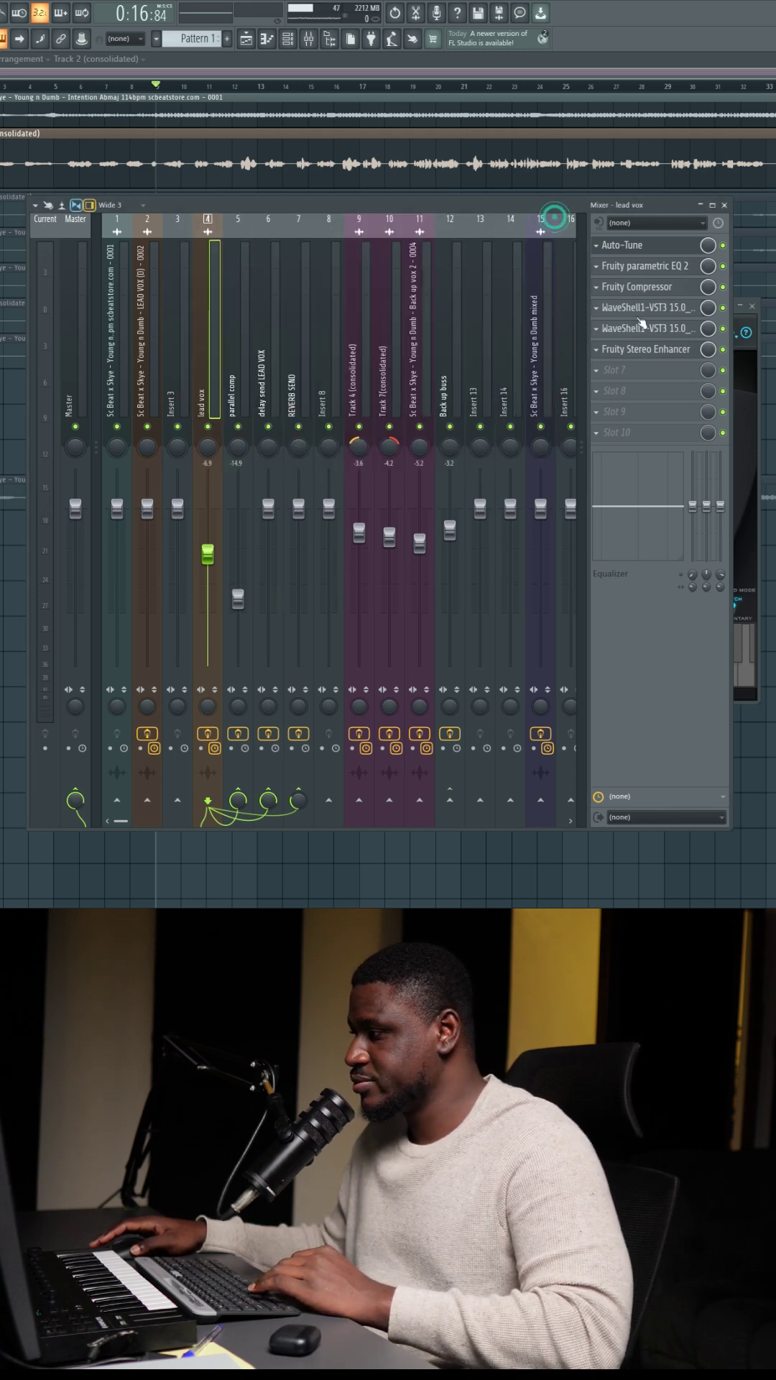